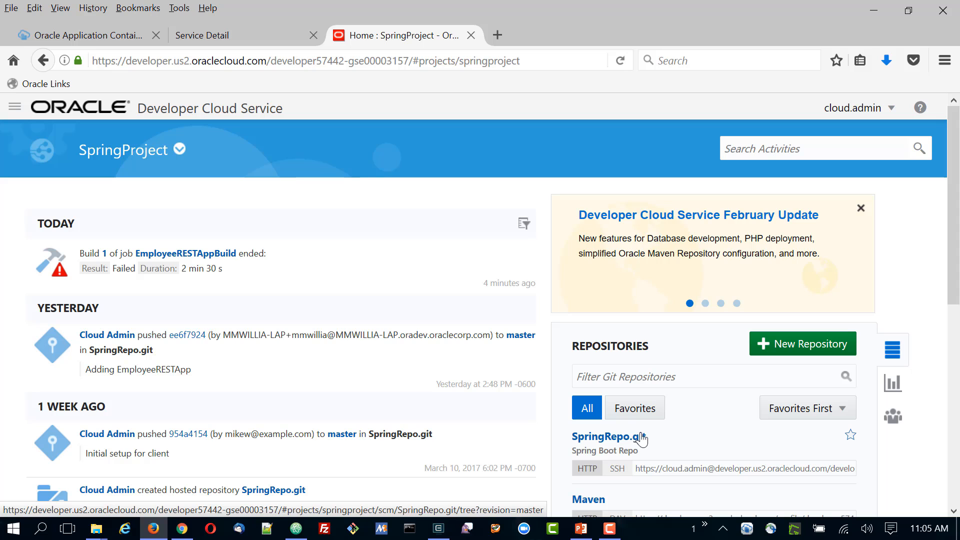
View the files in the SpringRepo.git repository, and open the project's Build page.
{"action": "left_click", "coordinate": [619, 438]}
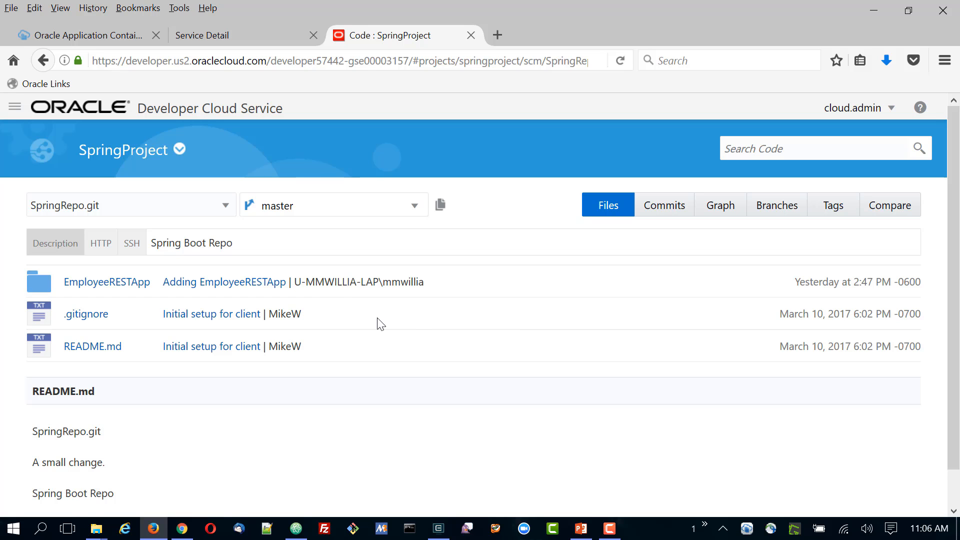
{"action": "left_click", "coordinate": [19, 107]}
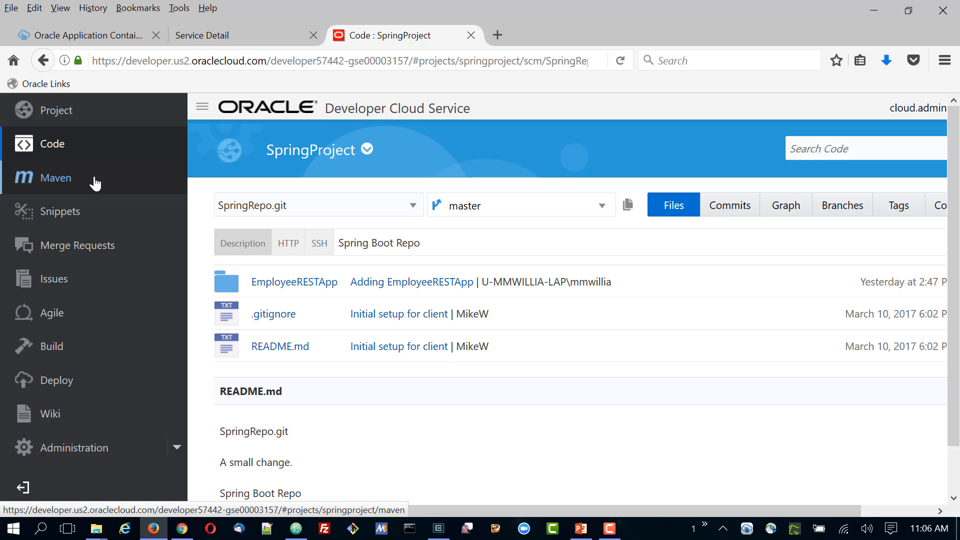
{"action": "left_click", "coordinate": [62, 352]}
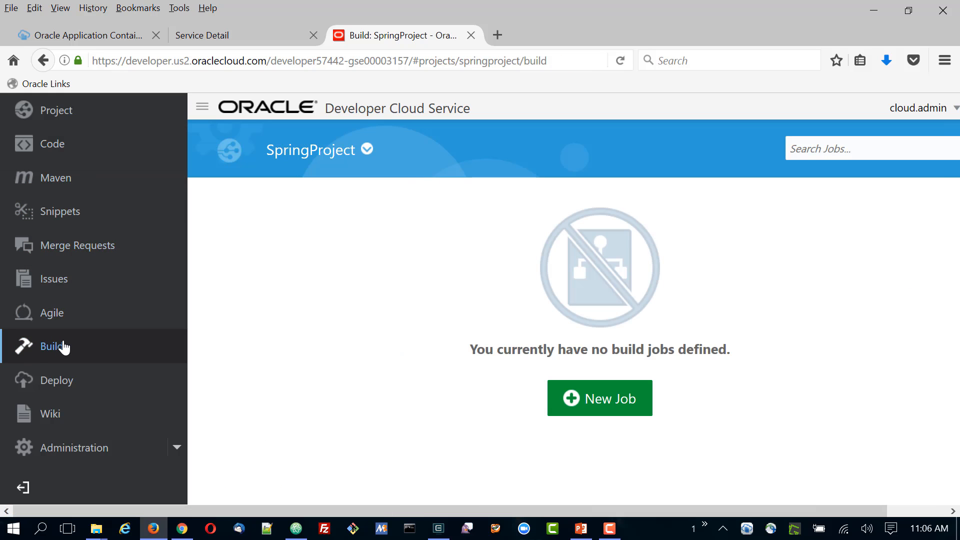
{"action": "left_click", "coordinate": [202, 107]}
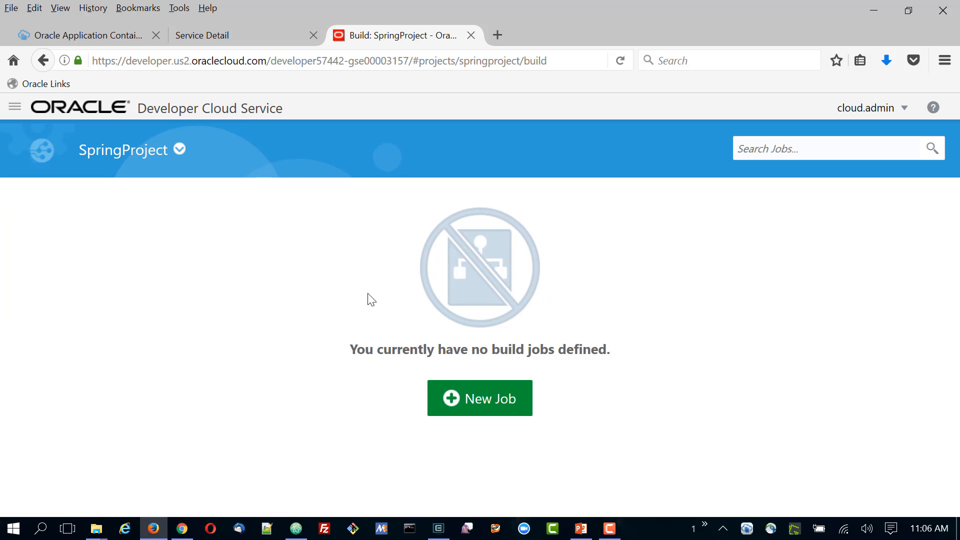
Create a free-style build job named EmployeeRESTAppBuild and set its JDK to JDK 8.
{"action": "left_click", "coordinate": [506, 407]}
{"action": "left_click", "coordinate": [440, 280]}
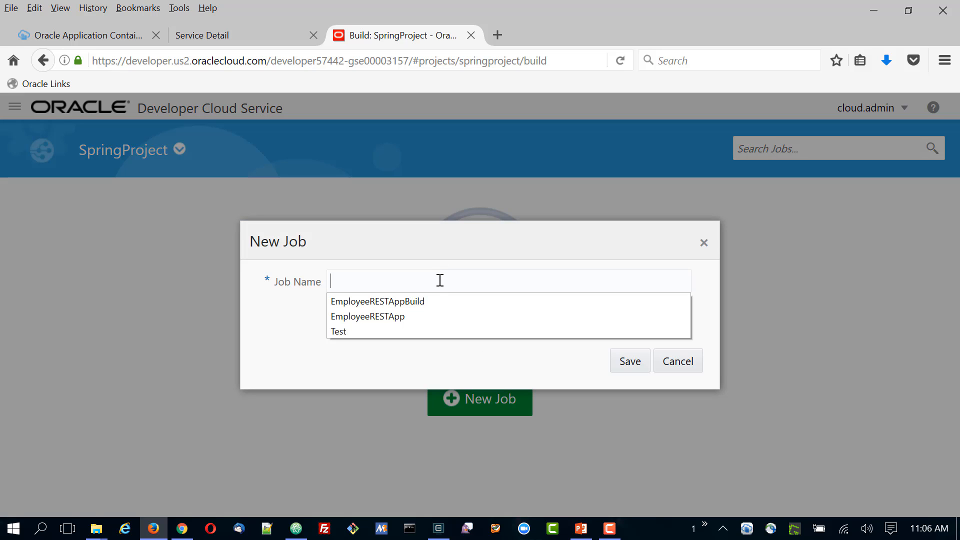
{"action": "left_click", "coordinate": [424, 301]}
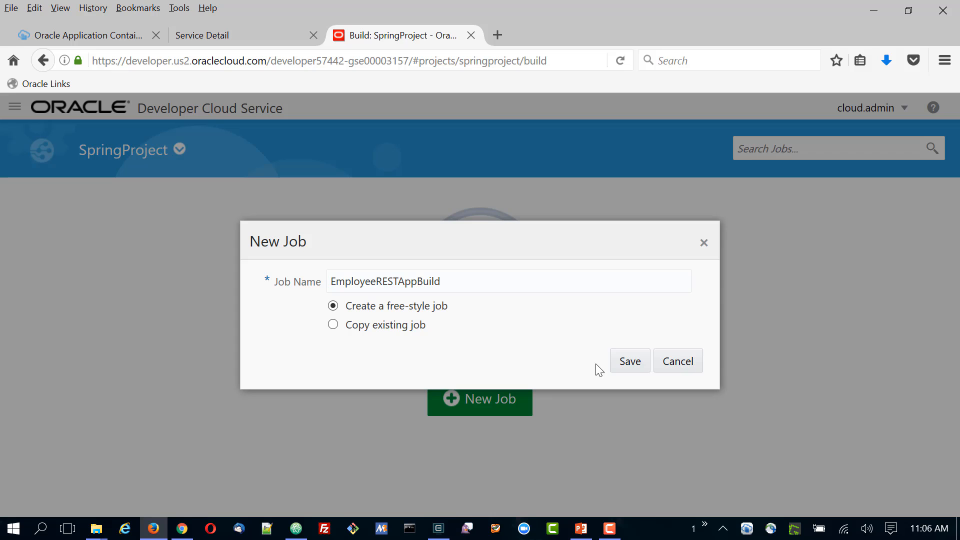
{"action": "left_click", "coordinate": [631, 362]}
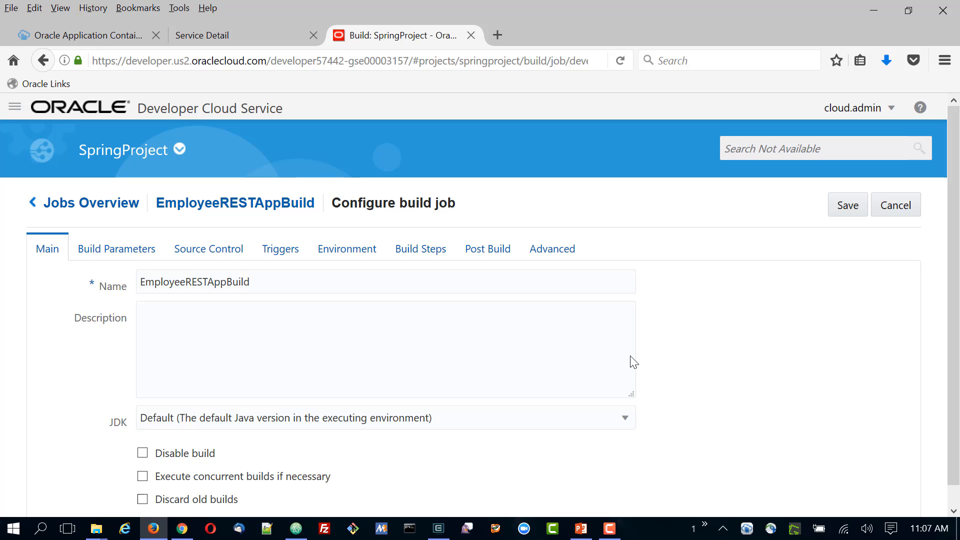
{"action": "left_click", "coordinate": [626, 419]}
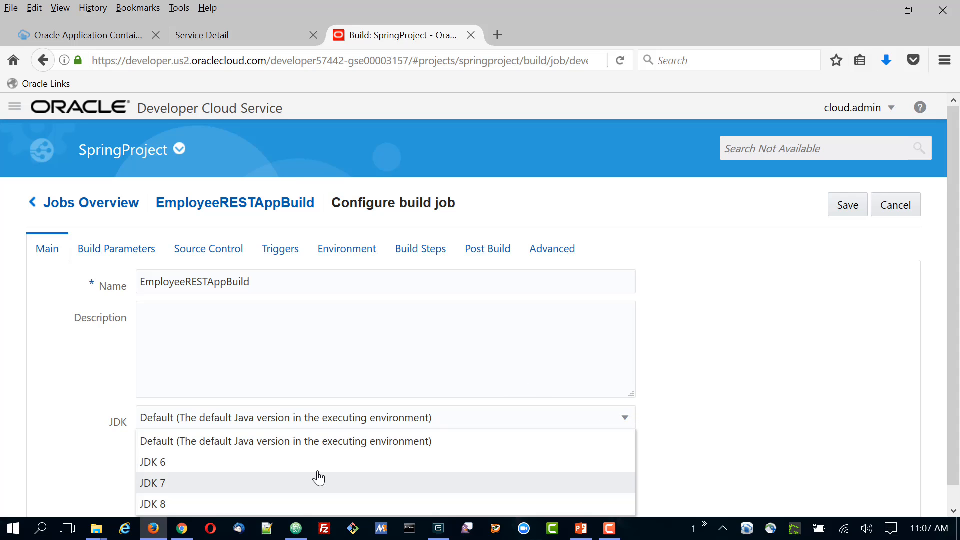
{"action": "left_click", "coordinate": [211, 507]}
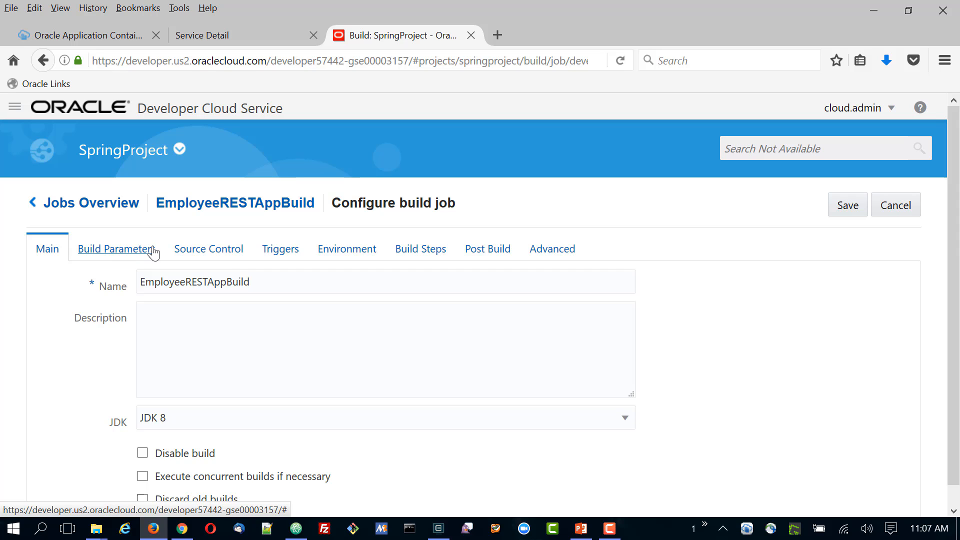
Connect the build job to Git source control using the SpringRepo.git repository and save the configuration.
{"action": "left_click", "coordinate": [222, 260]}
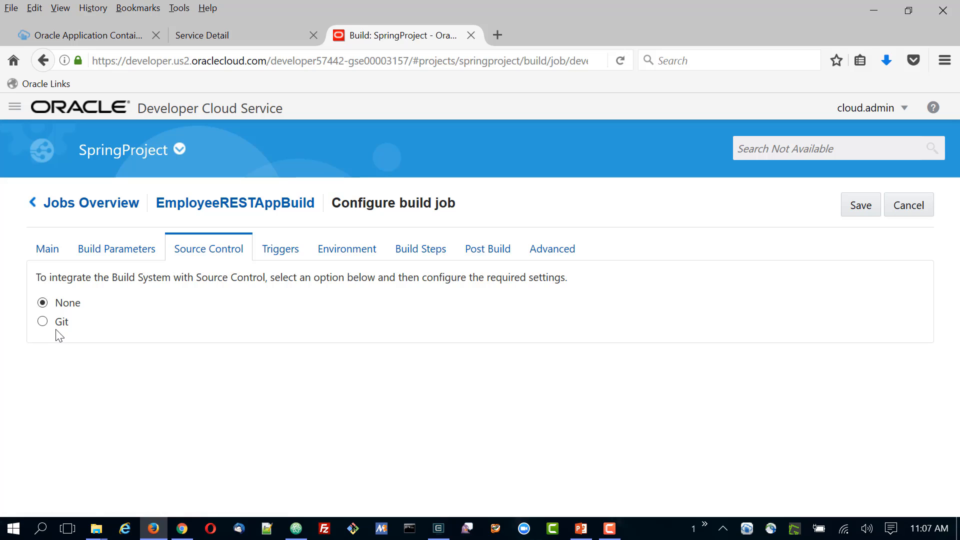
{"action": "left_click", "coordinate": [43, 322]}
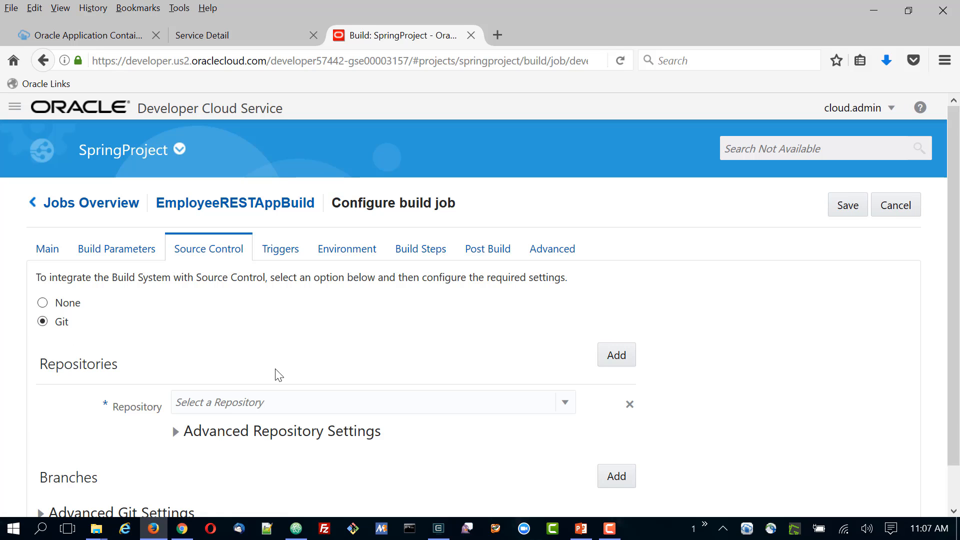
{"action": "left_click", "coordinate": [567, 407]}
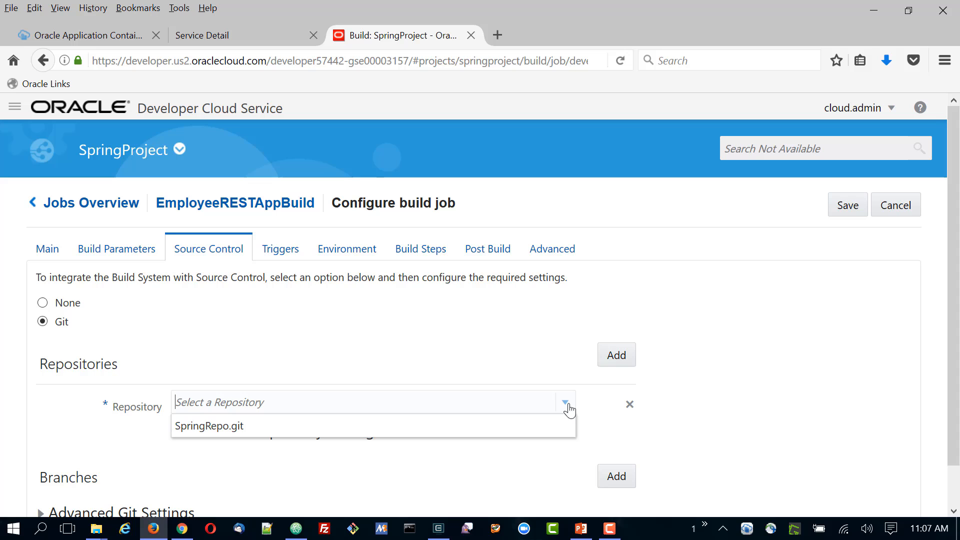
{"action": "left_click", "coordinate": [253, 434]}
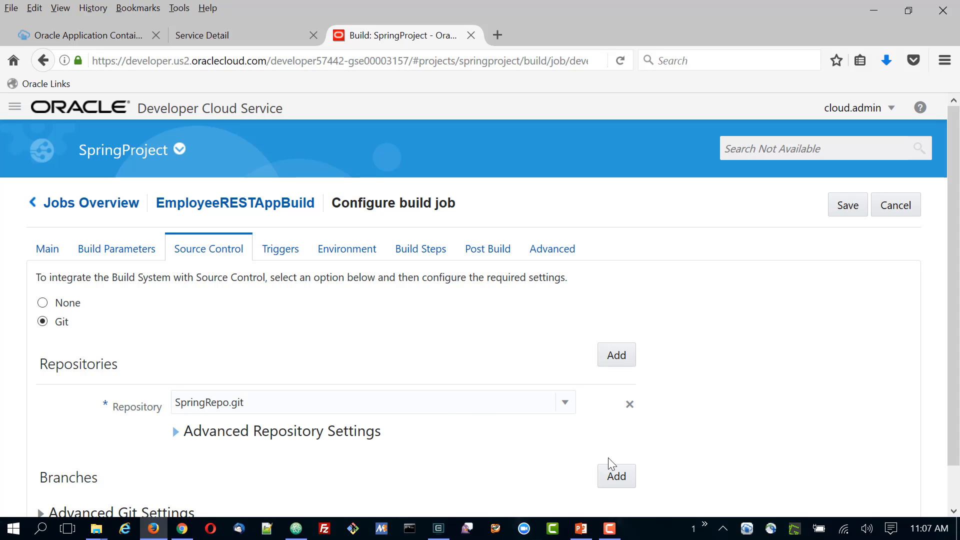
{"action": "scroll", "coordinate": [829, 371], "scroll_direction": "down", "scroll_amount": 1}
{"action": "scroll", "coordinate": [829, 370], "scroll_direction": "up", "scroll_amount": 1}
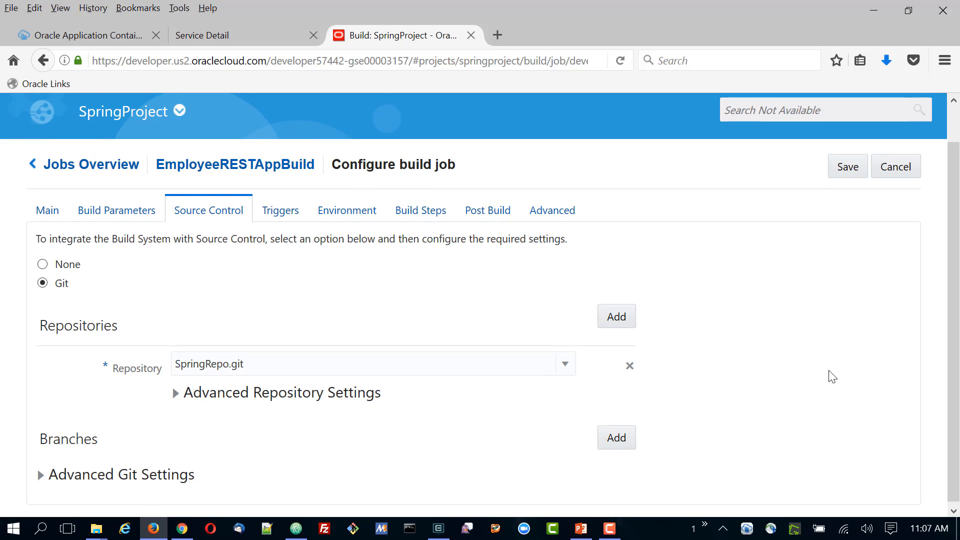
{"action": "scroll", "coordinate": [832, 376], "scroll_direction": "down", "scroll_amount": 1}
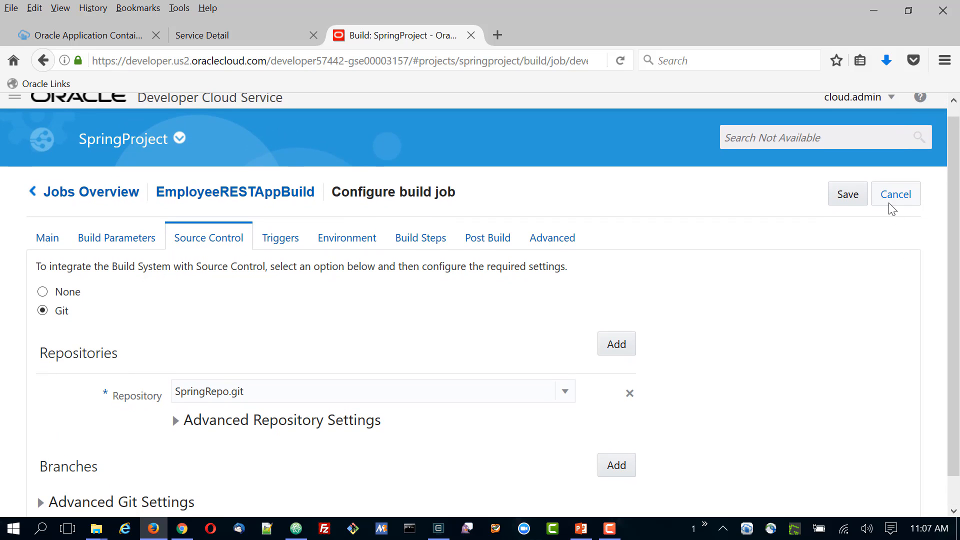
{"action": "left_click", "coordinate": [845, 200]}
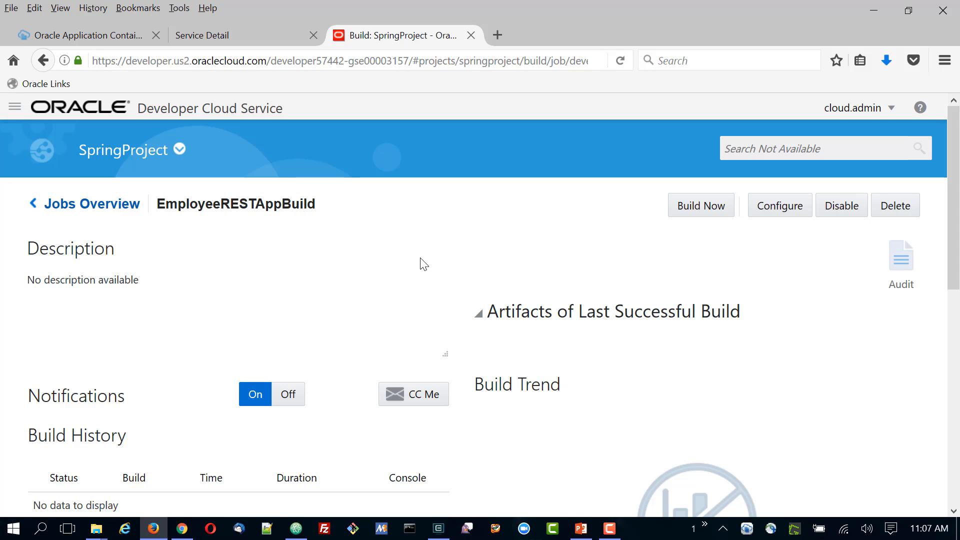
Reopen the job's configuration and add an Invoke Maven 3 build step.
{"action": "left_click", "coordinate": [783, 208]}
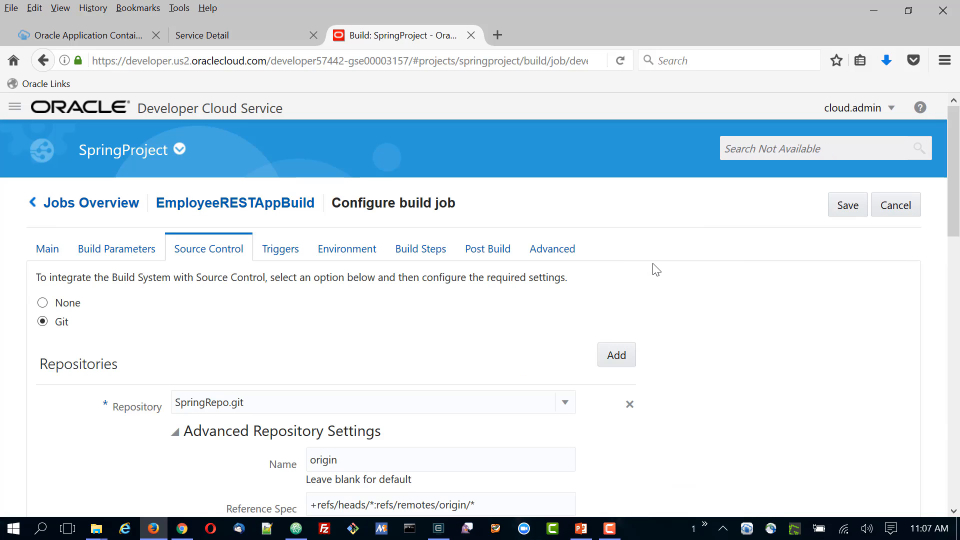
{"action": "left_click_drag", "start_coordinate": [668, 281], "coordinate": [595, 253]}
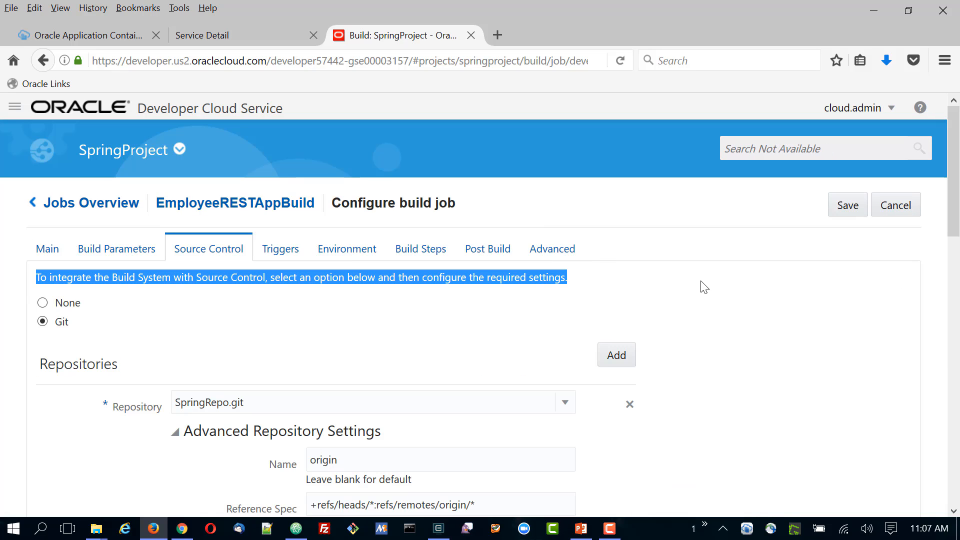
{"action": "left_click", "coordinate": [645, 199]}
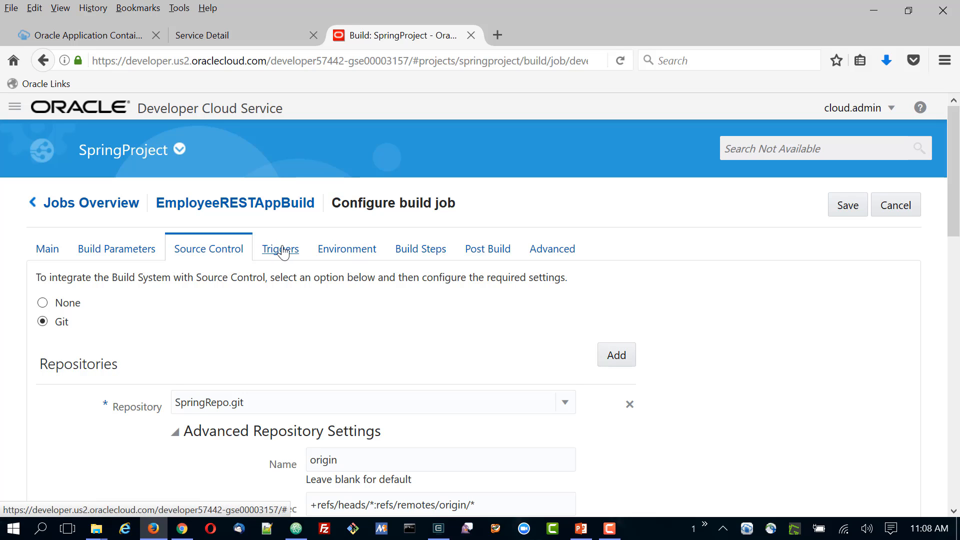
{"action": "left_click", "coordinate": [350, 252]}
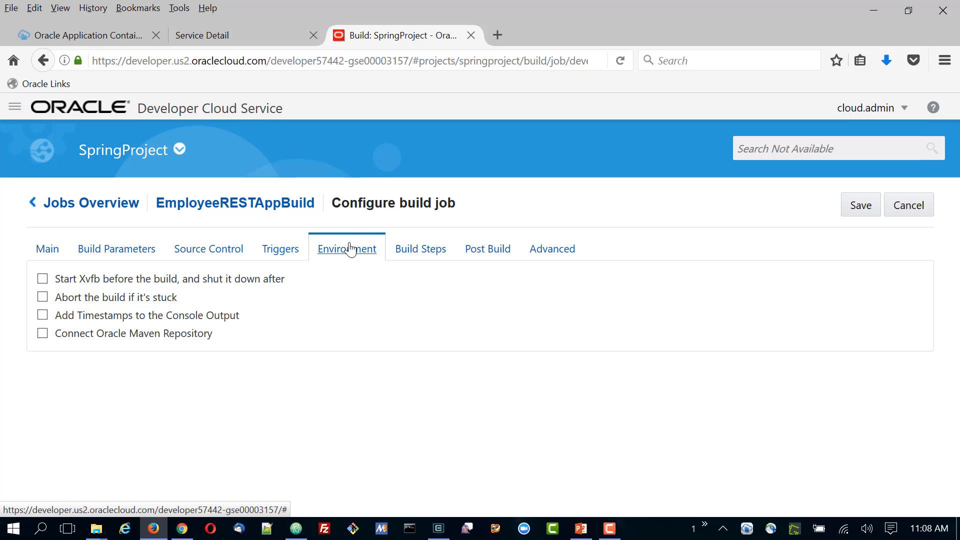
{"action": "left_click", "coordinate": [421, 254]}
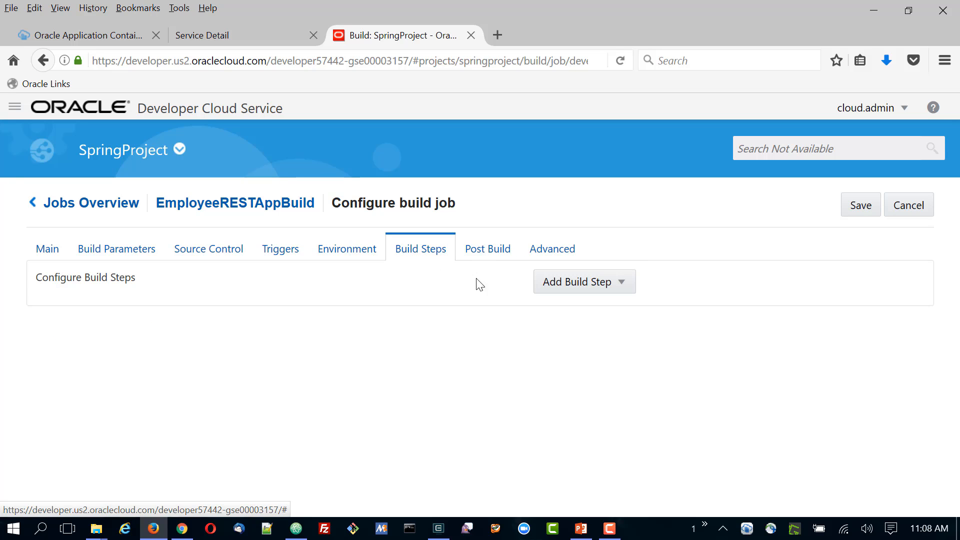
{"action": "left_click", "coordinate": [621, 285]}
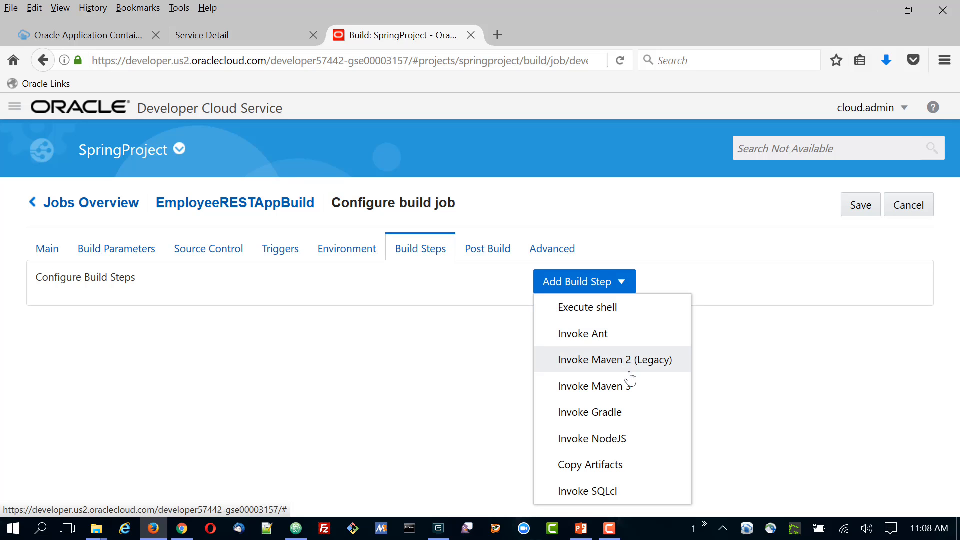
{"action": "left_click", "coordinate": [590, 386]}
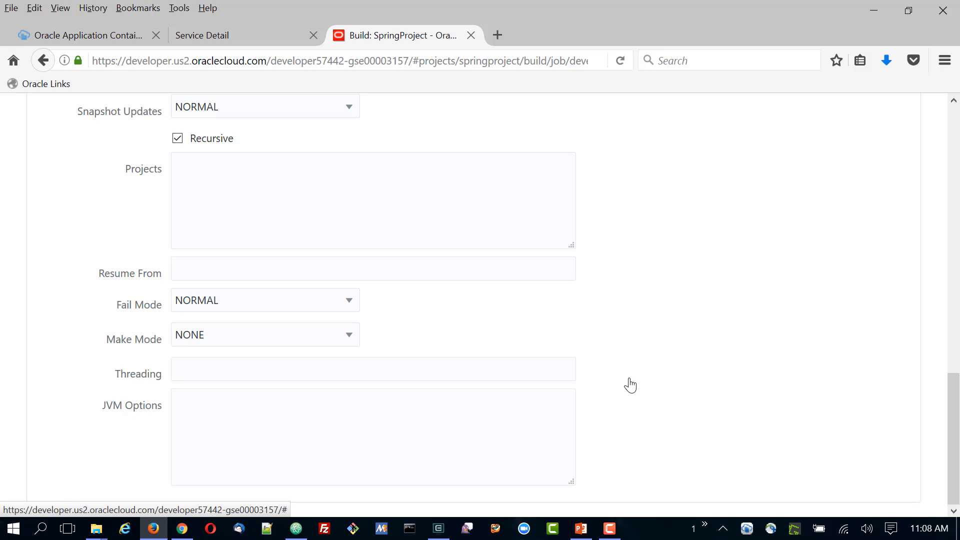
Set the Maven 3 build step's goals to "clean package".
{"action": "scroll", "coordinate": [643, 221], "scroll_direction": "up", "scroll_amount": 6}
{"action": "right_click", "coordinate": [644, 221]}
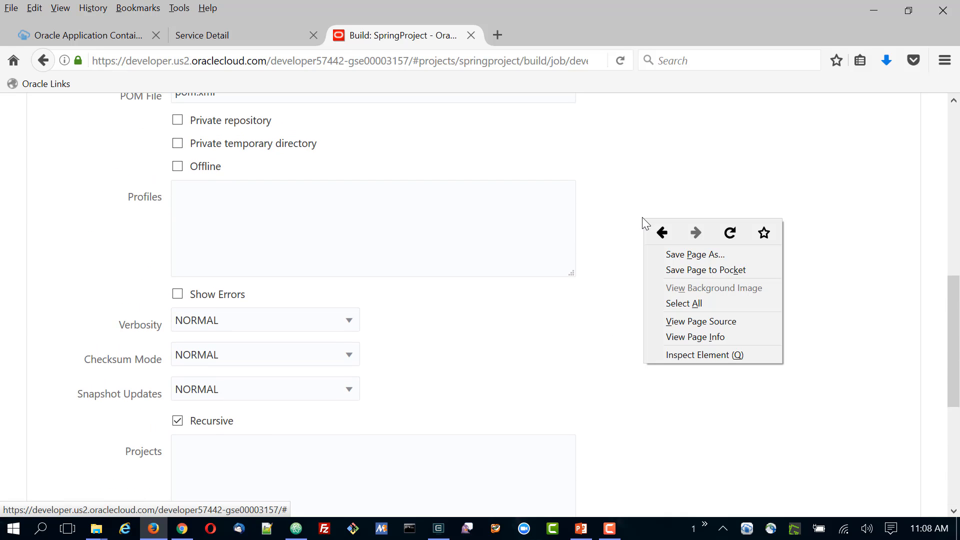
{"action": "left_click", "coordinate": [611, 302]}
{"action": "scroll", "coordinate": [612, 303], "scroll_direction": "down", "scroll_amount": 6}
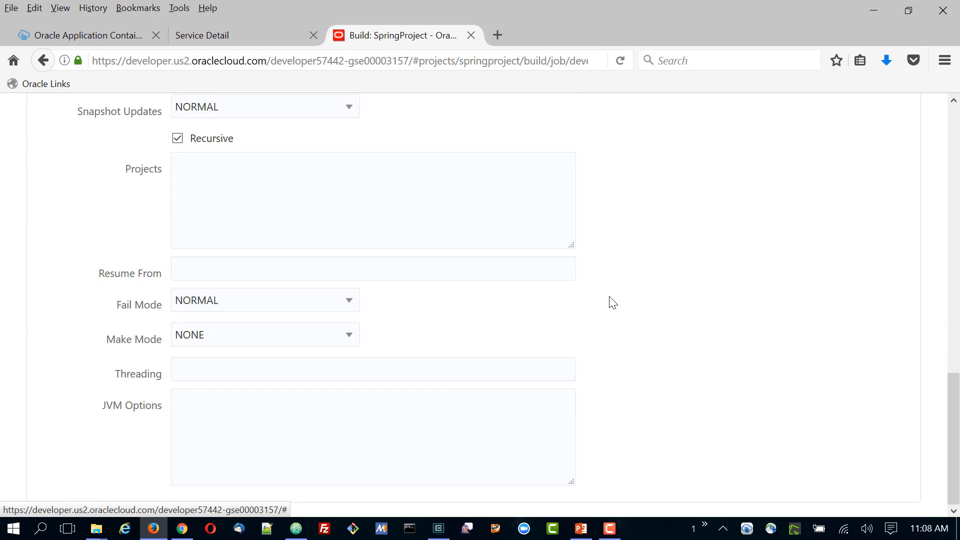
{"action": "scroll", "coordinate": [614, 302], "scroll_direction": "up", "scroll_amount": 15}
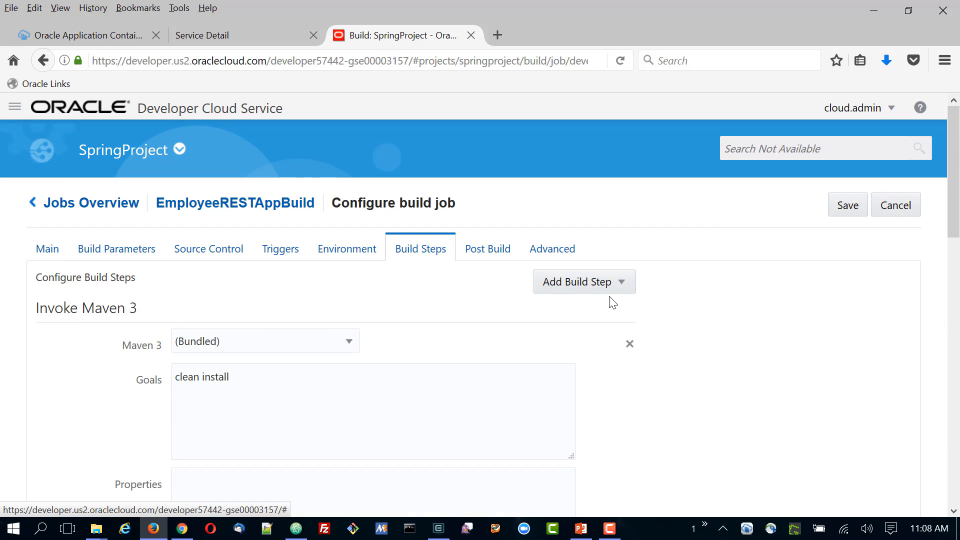
{"action": "scroll", "coordinate": [641, 383], "scroll_direction": "down", "scroll_amount": 4}
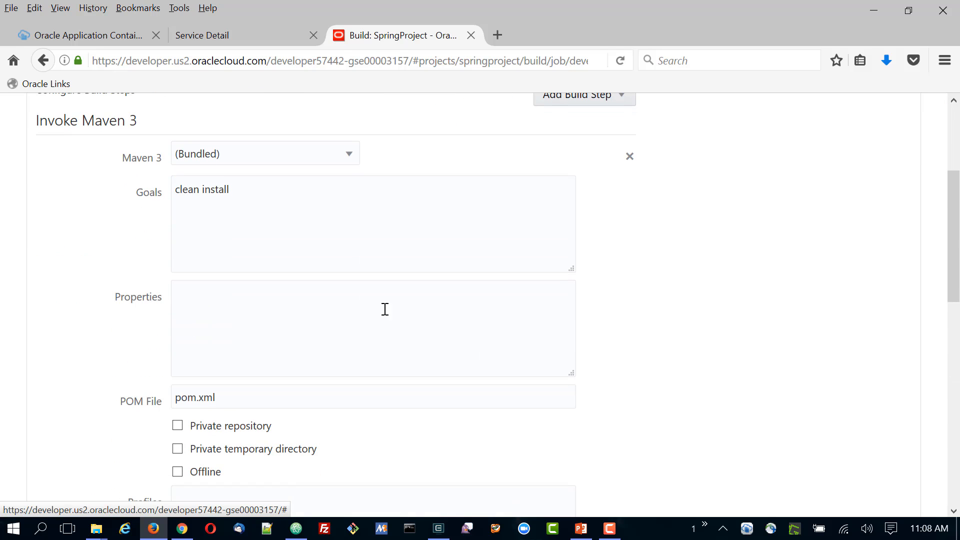
{"action": "double_click", "coordinate": [214, 188]}
{"action": "type", "text": "package"}
Set the POM file of the Maven 3 build step to EmployeeRESTApp/pom.xml.
{"action": "scroll", "coordinate": [658, 313], "scroll_direction": "down", "scroll_amount": 3}
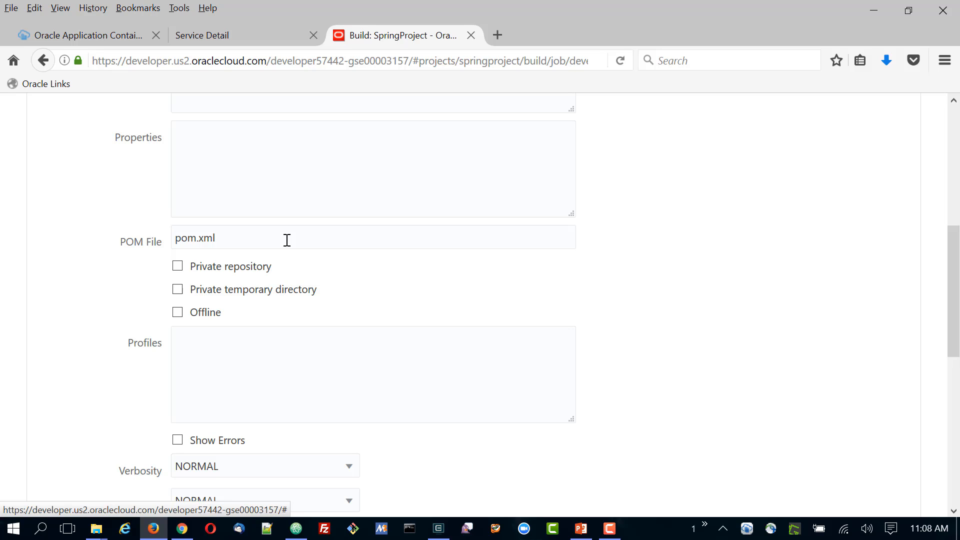
{"action": "type", "text": "EmployeeREST"}
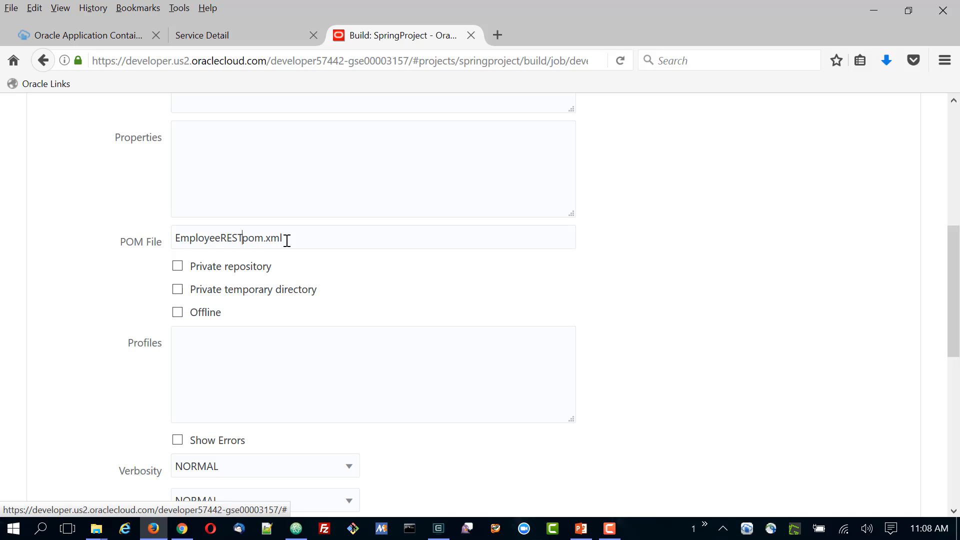
{"action": "type", "text": "App/"}
{"action": "scroll", "coordinate": [630, 283], "scroll_direction": "down", "scroll_amount": 8}
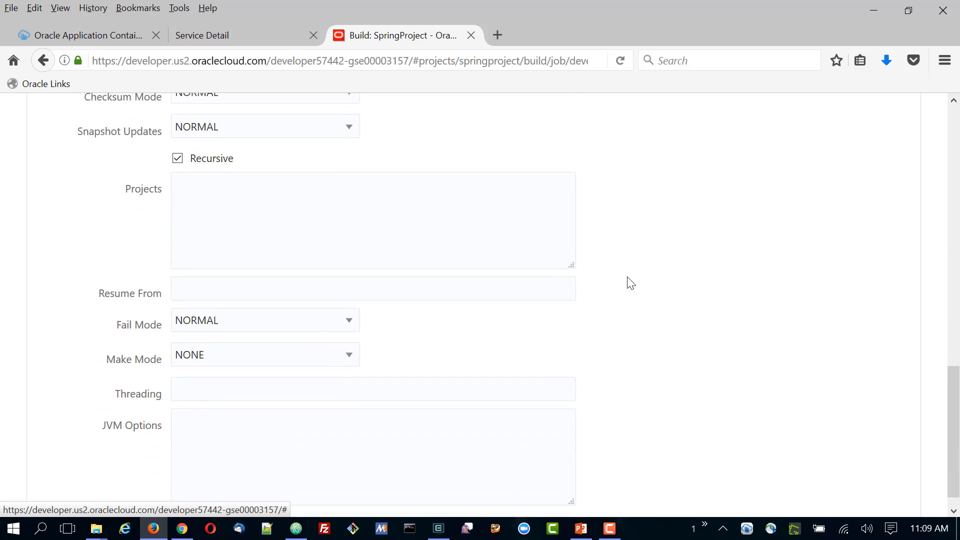
{"action": "scroll", "coordinate": [631, 283], "scroll_direction": "down", "scroll_amount": 1}
{"action": "scroll", "coordinate": [631, 283], "scroll_direction": "up", "scroll_amount": 12}
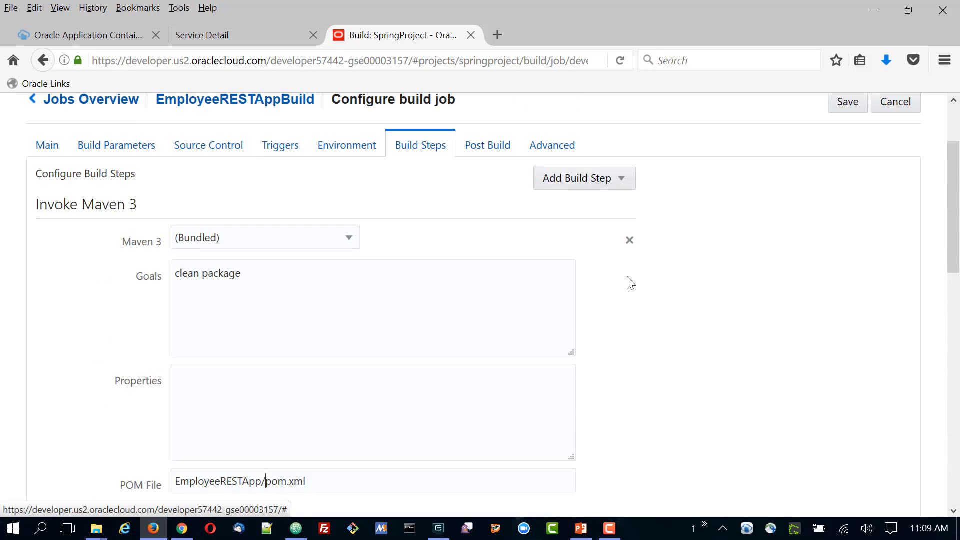
{"action": "scroll", "coordinate": [699, 286], "scroll_direction": "down", "scroll_amount": 12}
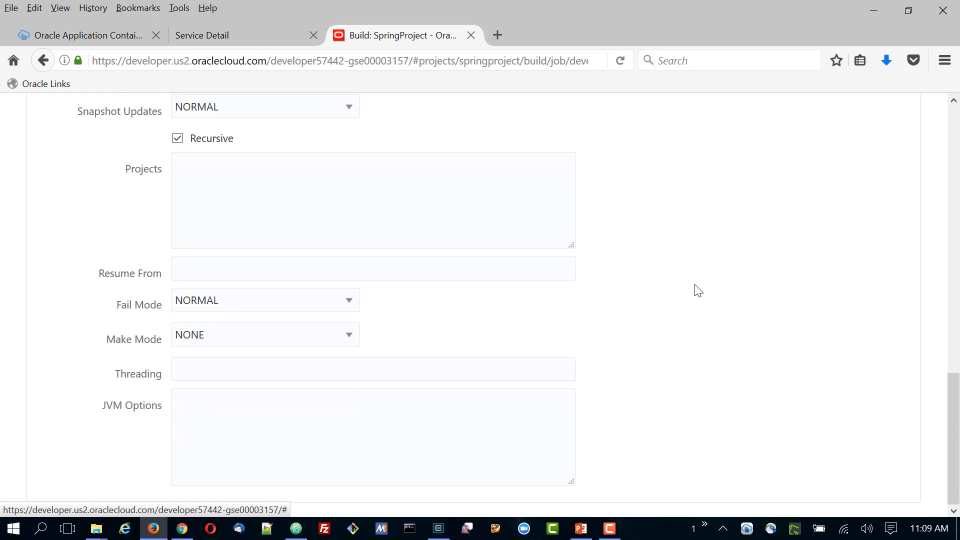
{"action": "right_click", "coordinate": [697, 286]}
{"action": "left_click", "coordinate": [616, 347]}
Enable artifact archiving in the post-build settings and set the files to archive to **/*.jar,**/*.zip,**/*.tar.gz.
{"action": "scroll", "coordinate": [616, 348], "scroll_direction": "up", "scroll_amount": 10}
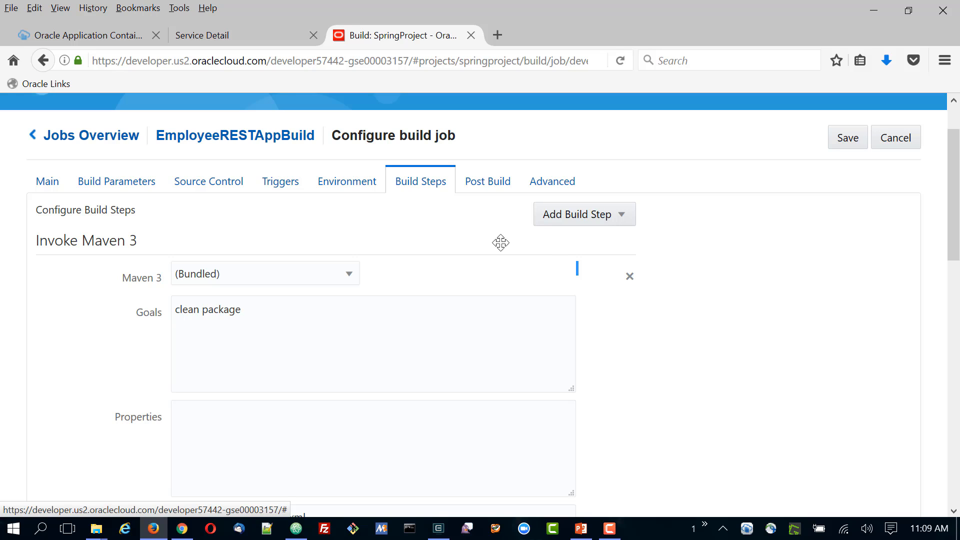
{"action": "left_click", "coordinate": [482, 190]}
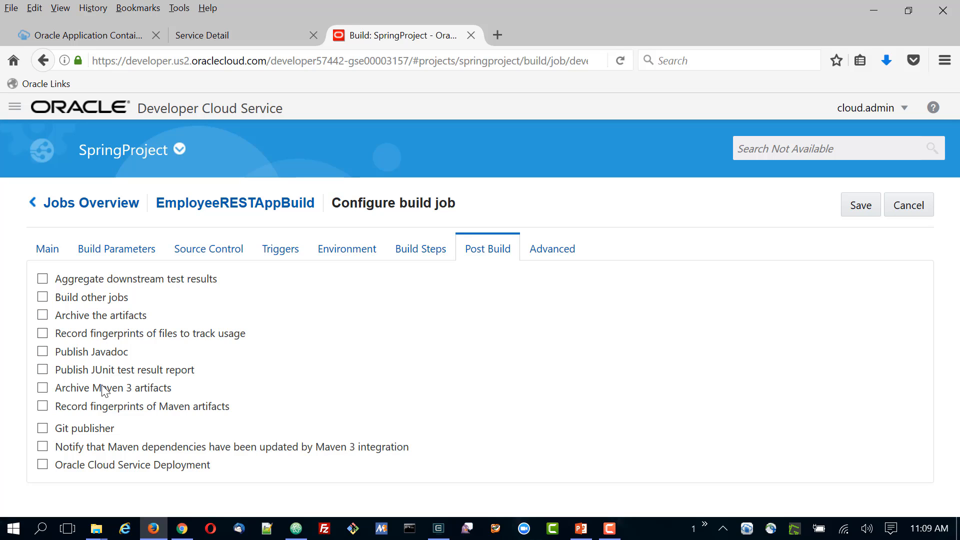
{"action": "left_click", "coordinate": [43, 316]}
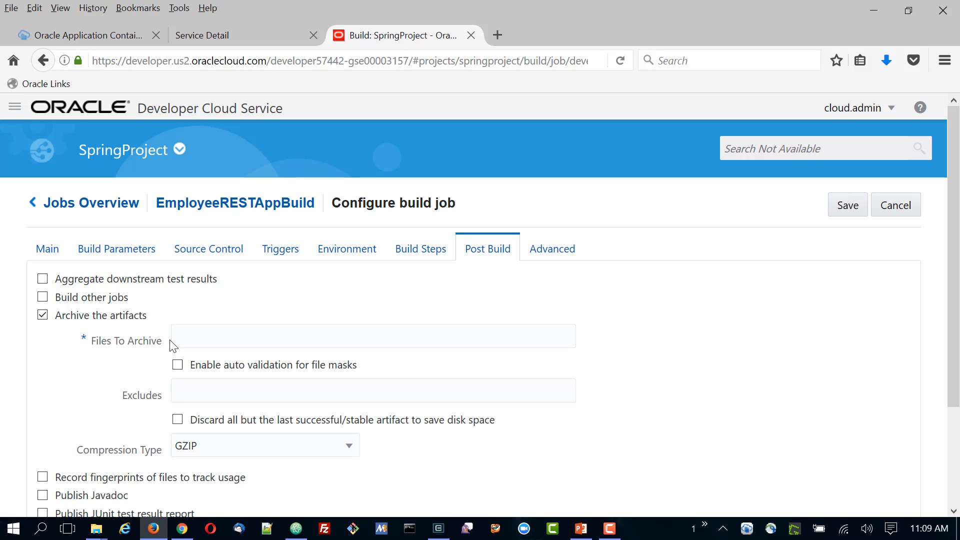
{"action": "left_click", "coordinate": [195, 339]}
{"action": "type", "text": "**/*.jar,**/*.zip,**/*.tar.gz"}
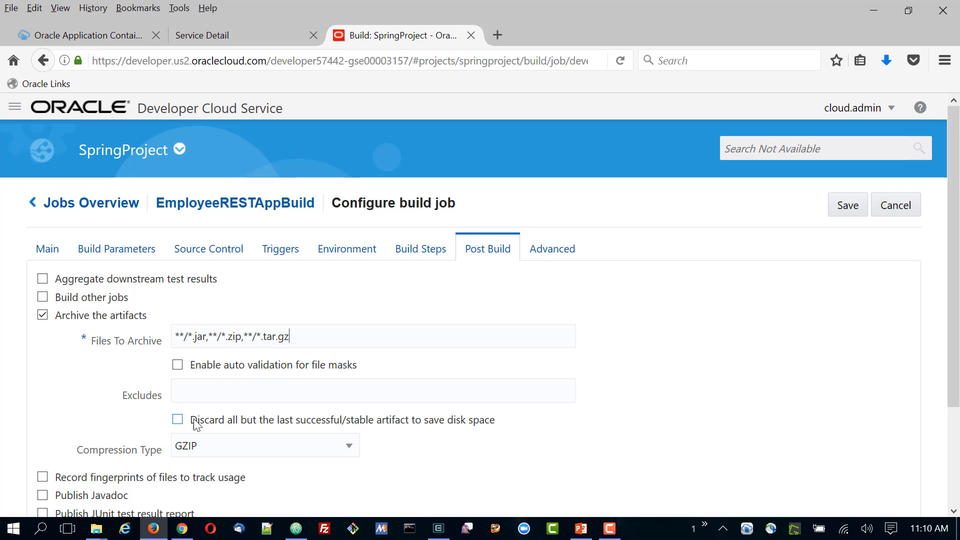
Discard all but the last successful/stable artifact, set the archive compression type to NONE, and save the job configuration.
{"action": "left_click", "coordinate": [178, 420]}
{"action": "left_click", "coordinate": [349, 450]}
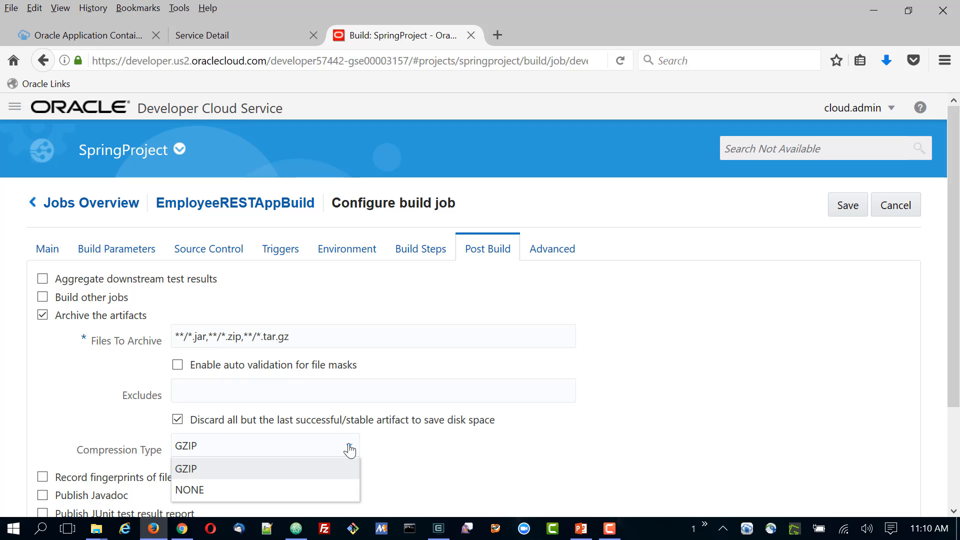
{"action": "left_click", "coordinate": [247, 497]}
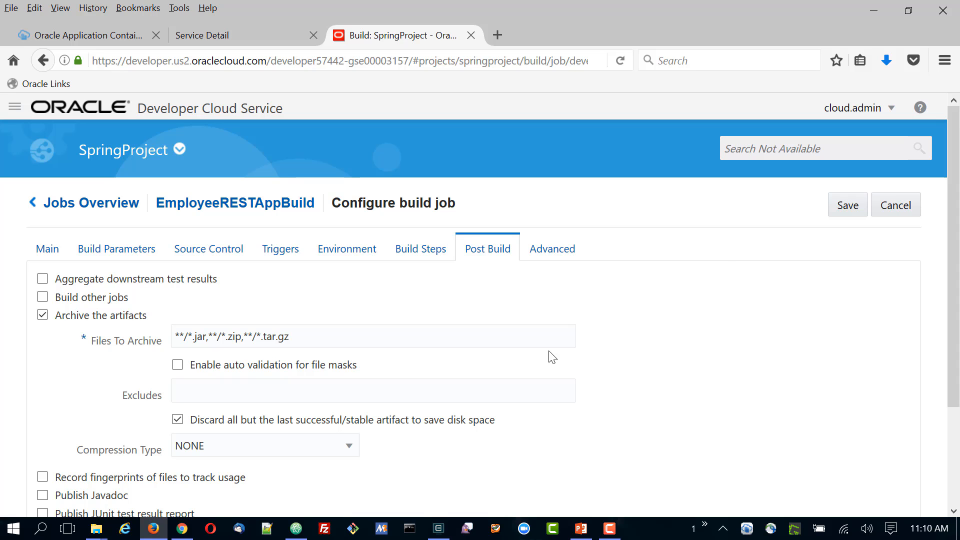
{"action": "left_click", "coordinate": [847, 210]}
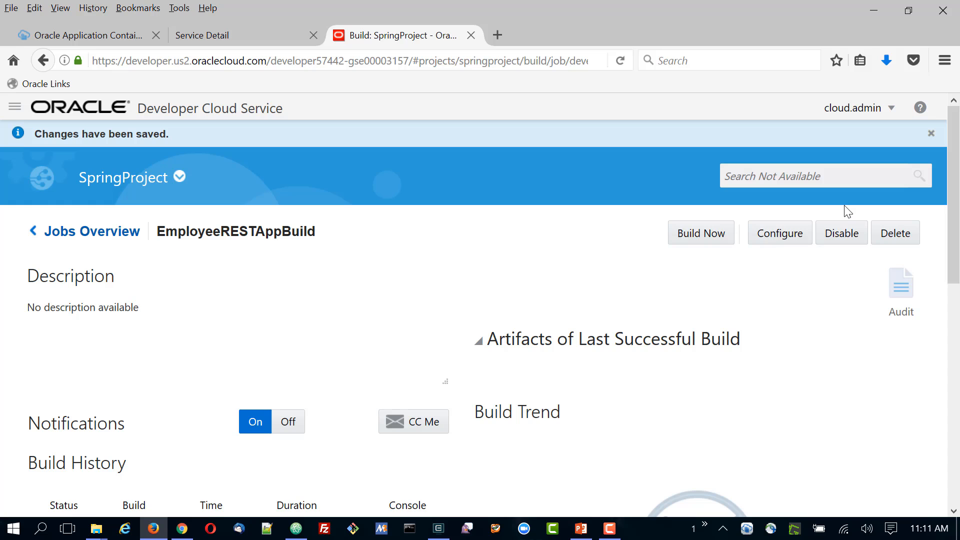
Reconfigure the build job to trigger based on the SCM polling schedule, leaving the schedule blank, and save it.
{"action": "left_click", "coordinate": [788, 244]}
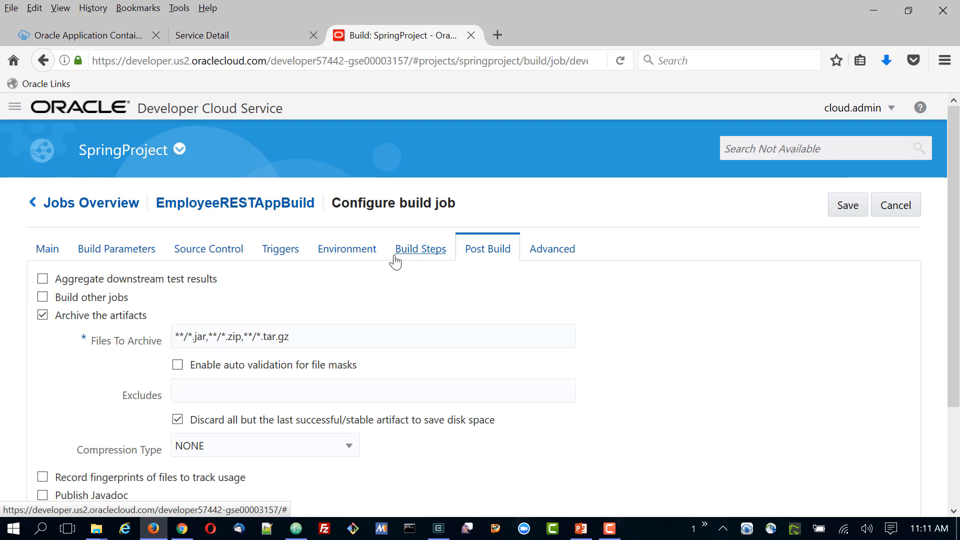
{"action": "left_click", "coordinate": [279, 251]}
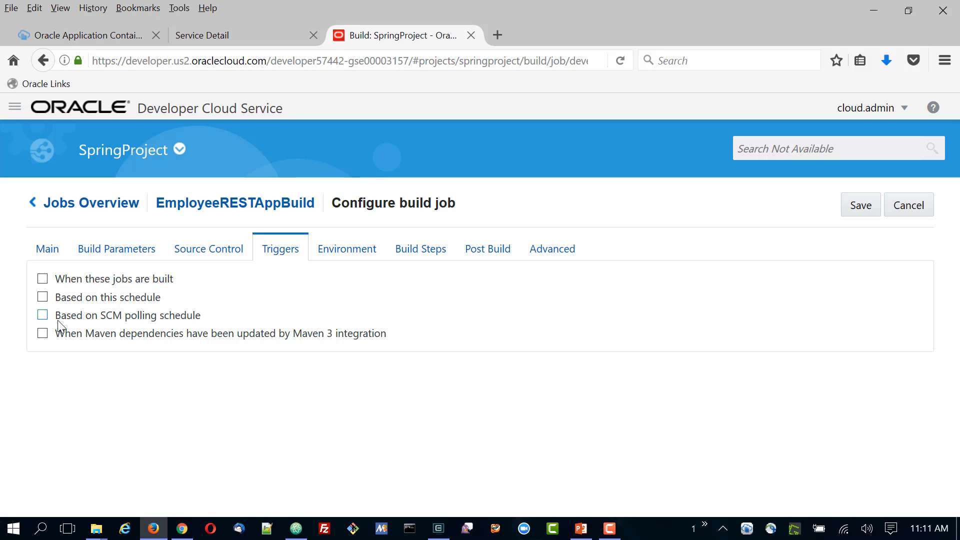
{"action": "left_click", "coordinate": [43, 318]}
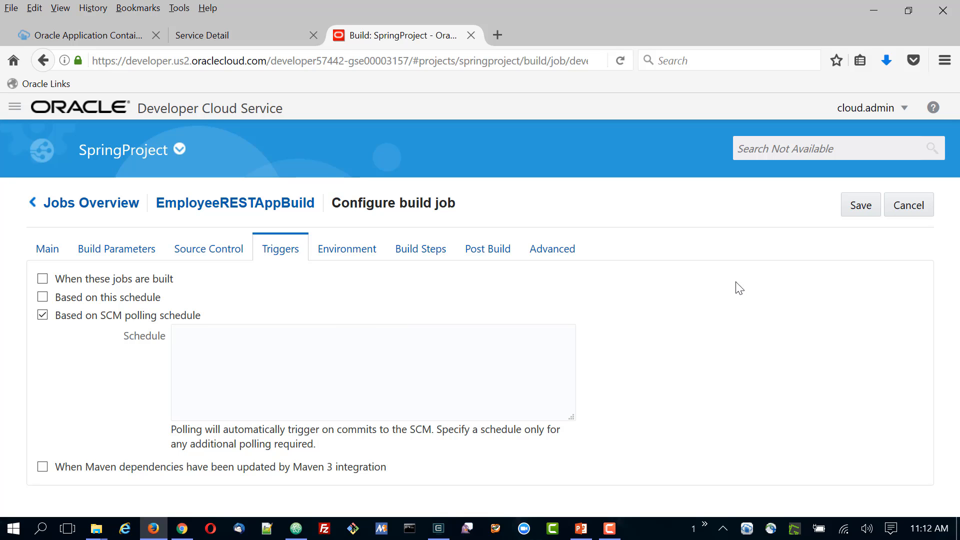
{"action": "left_click", "coordinate": [858, 206]}
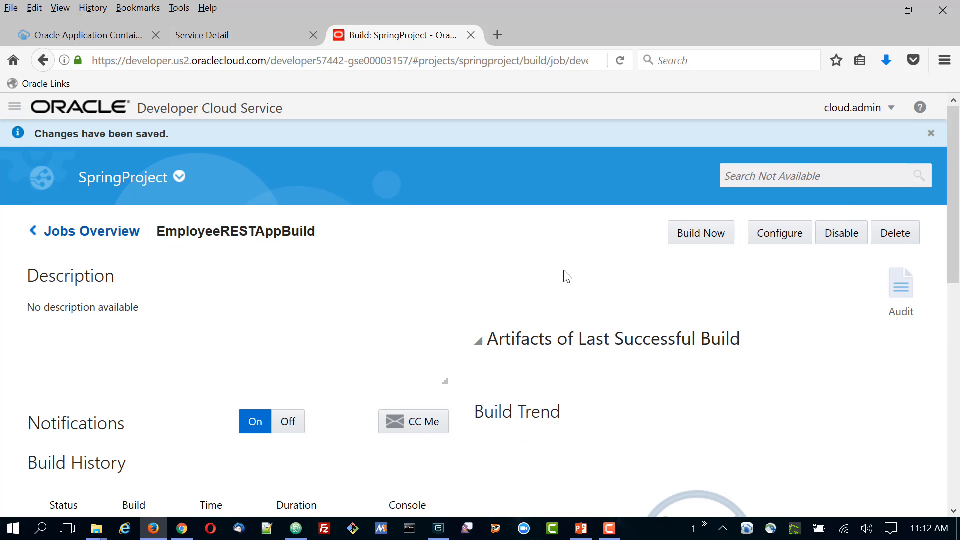